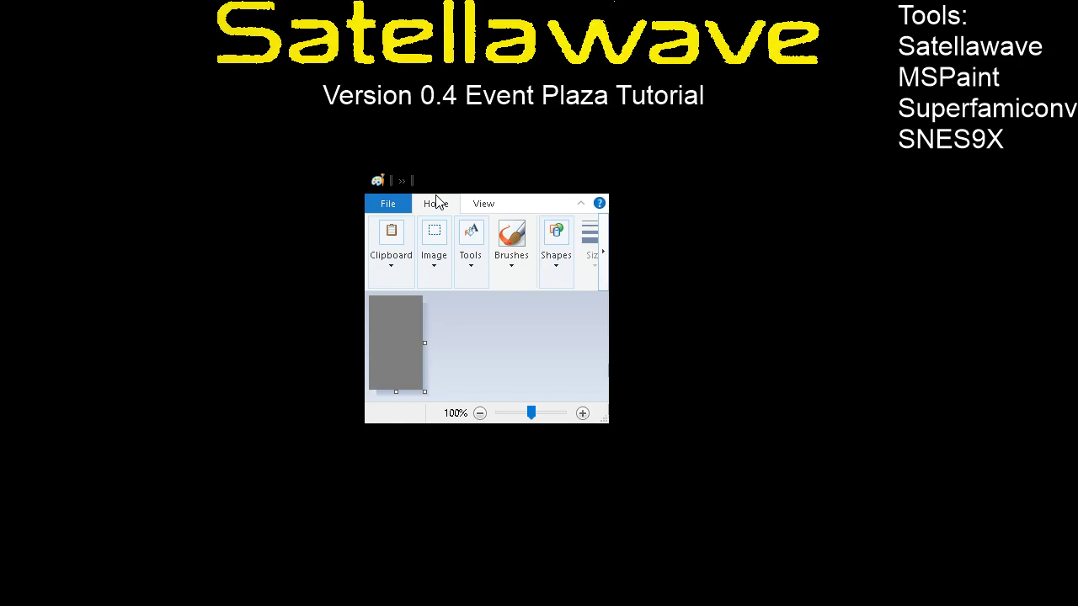
Step: Redo twice in Paint so the UFO sprite returns to the grey UFO.png canvas without lavender
key(ctrl+r)
key(ctrl+r)
drag(608, 236, 704, 234)
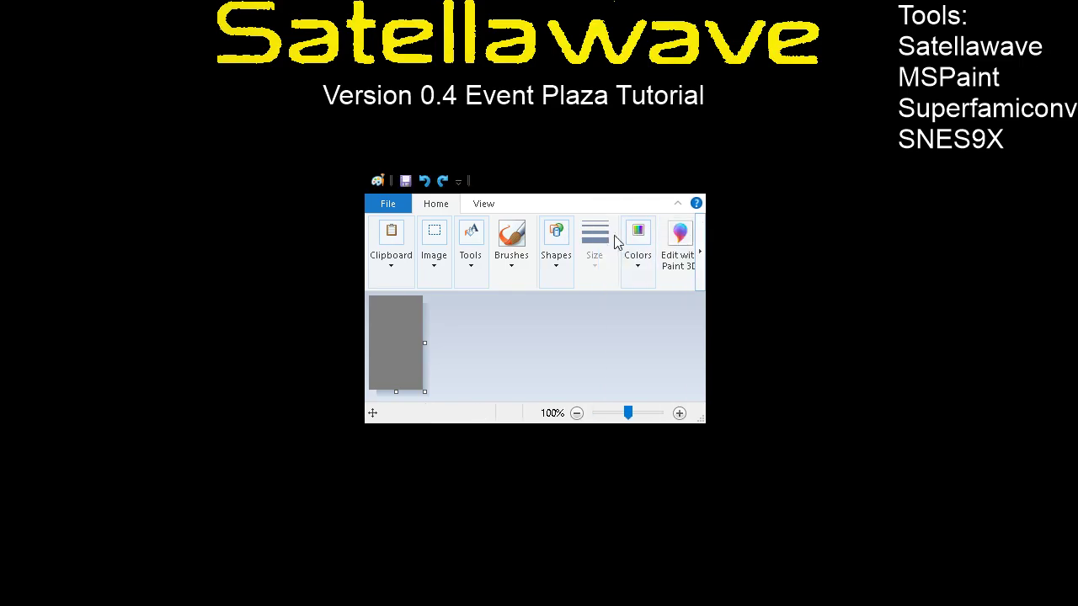
click(443, 181)
click(443, 181)
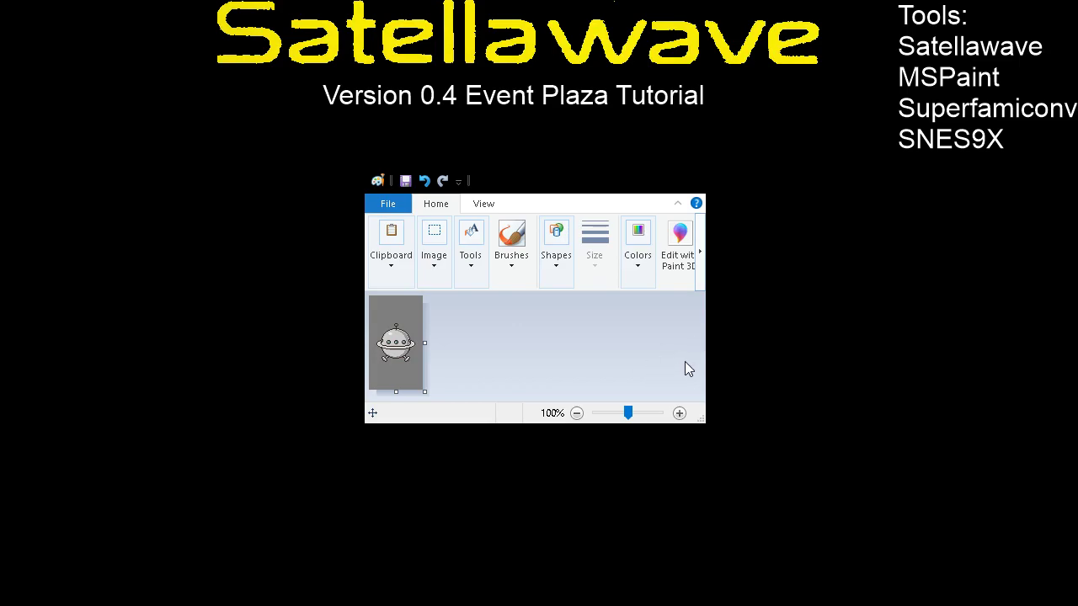
drag(704, 370, 602, 387)
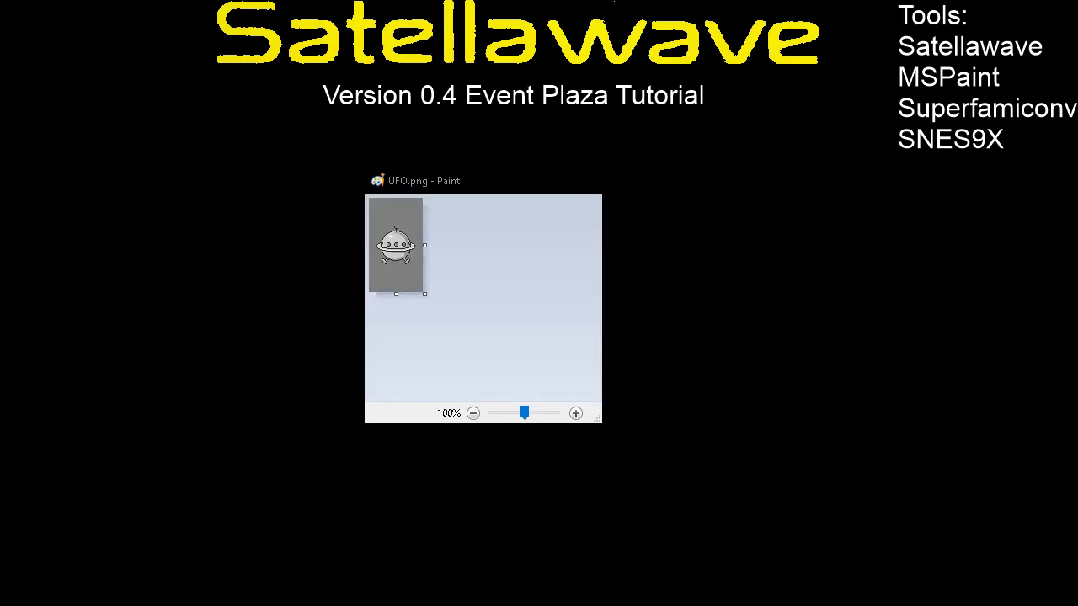
Step: Move Paint to the upper left and change into Documents\Satellawave in Command Prompt
mouse_move(421, 180)
mouse_down()
mouse_move(213, 239)
mouse_move(104, 122)
mouse_up()
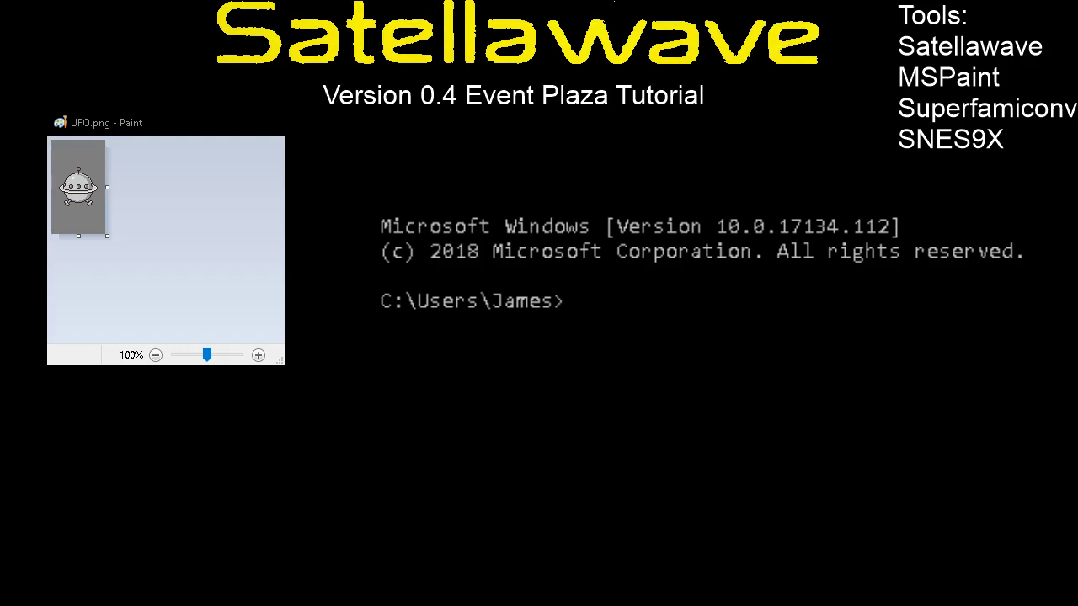
text(cd documents)
key(Return)
text(cd )
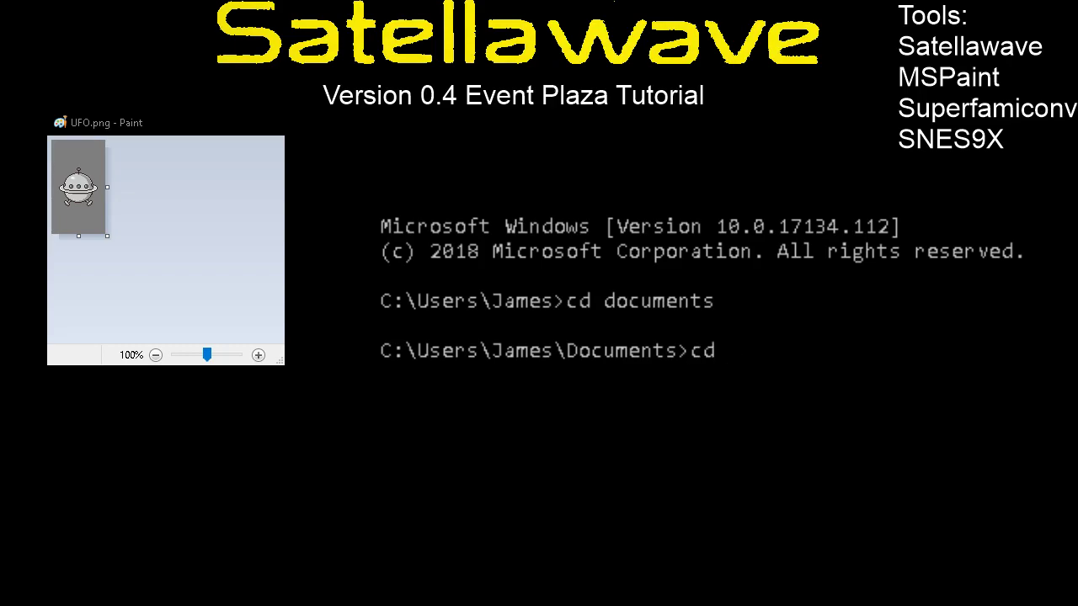
text(satellawave)
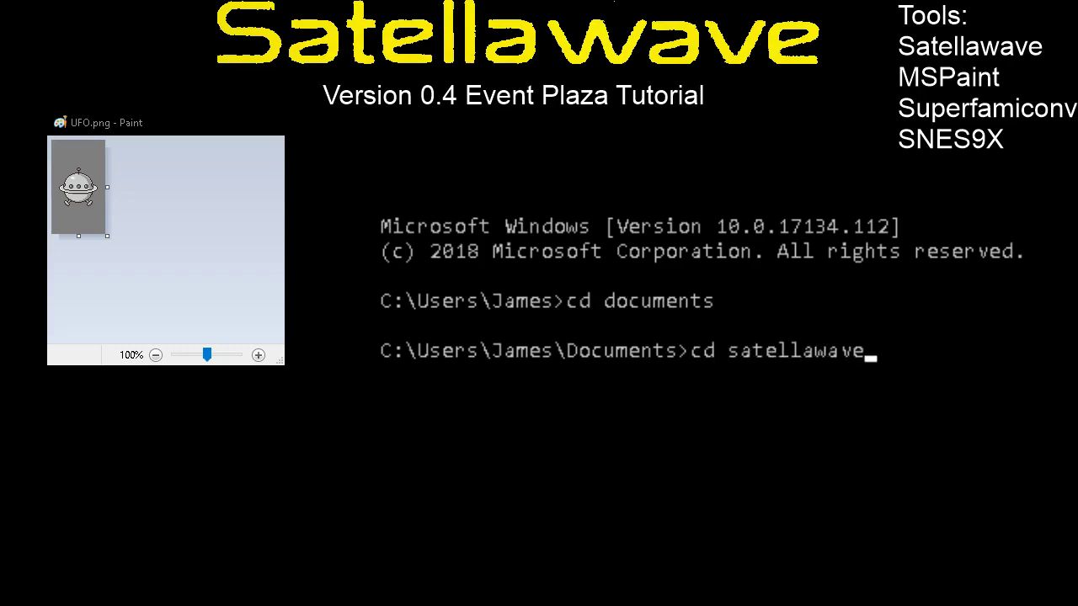
key(Return)
Step: Enter the famiconv folder and type superfamiconv.exe at the prompt
text(cd )
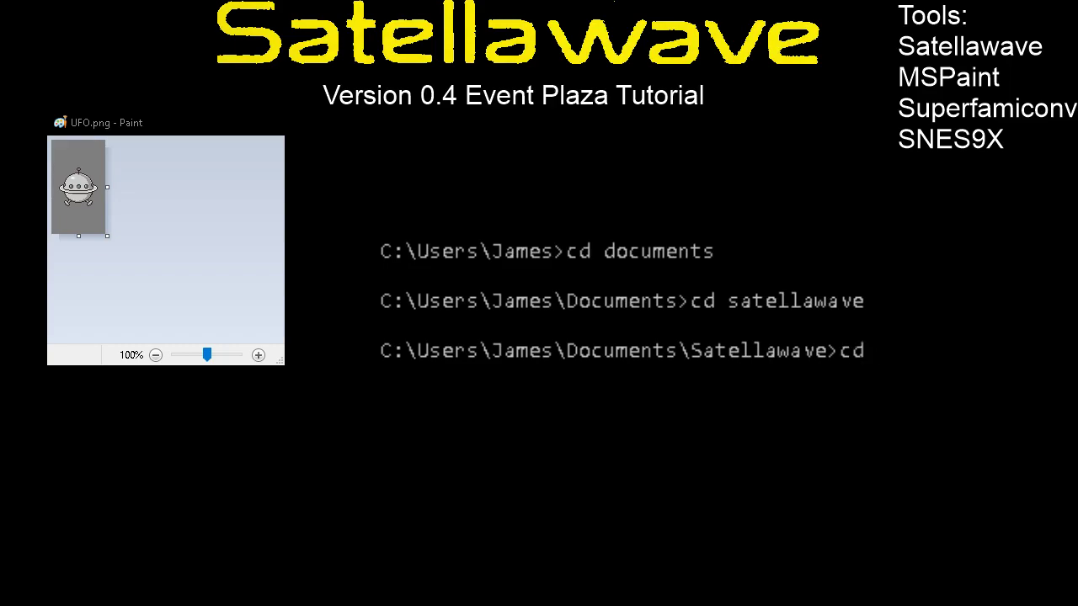
text(fammi)
key(BackSpace)
text(mi)
key(BackSpace)
key(BackSpace)
text(iconv)
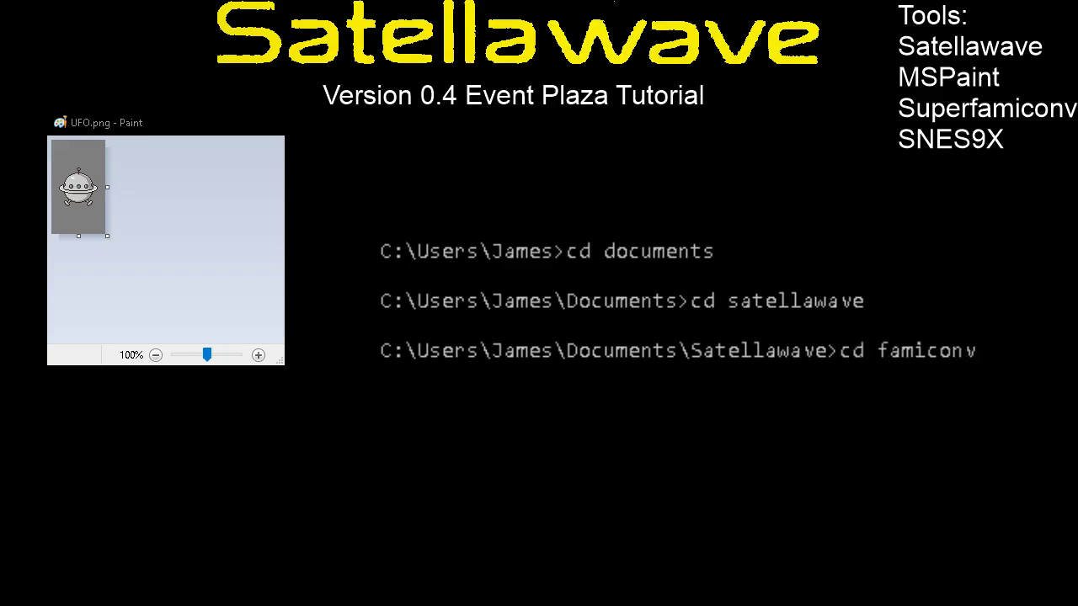
key(Return)
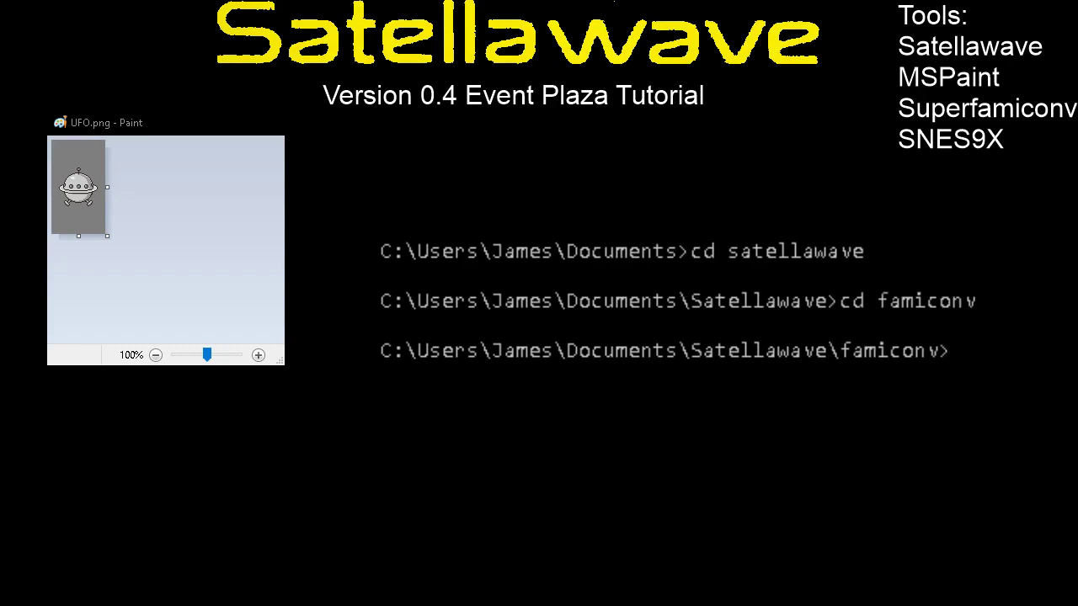
text(superfamiconv.exe)
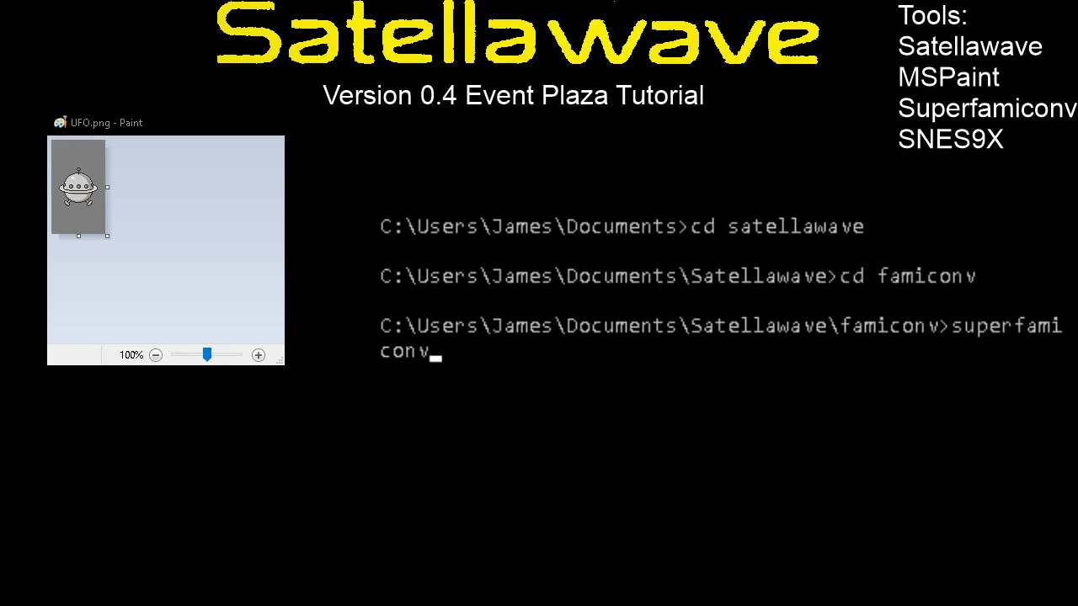
Step: Run superfamiconv.exe with no arguments and scroll up through its -i, -p, -t, -m help
key(Return)
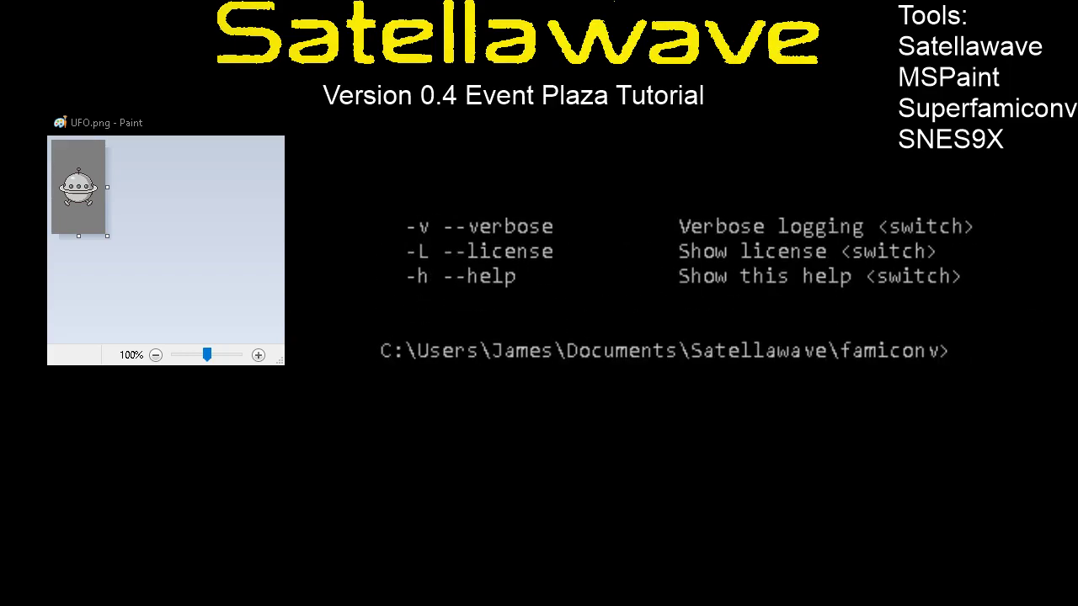
scroll(674, 286, up, 1)
scroll(674, 286, up, 5)
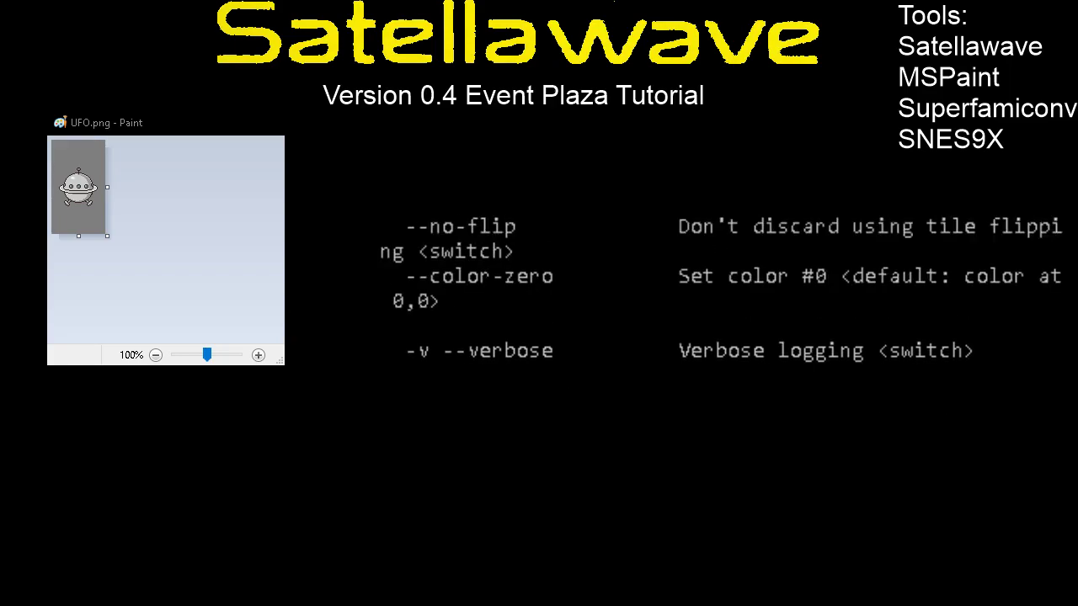
scroll(674, 287, up, 8)
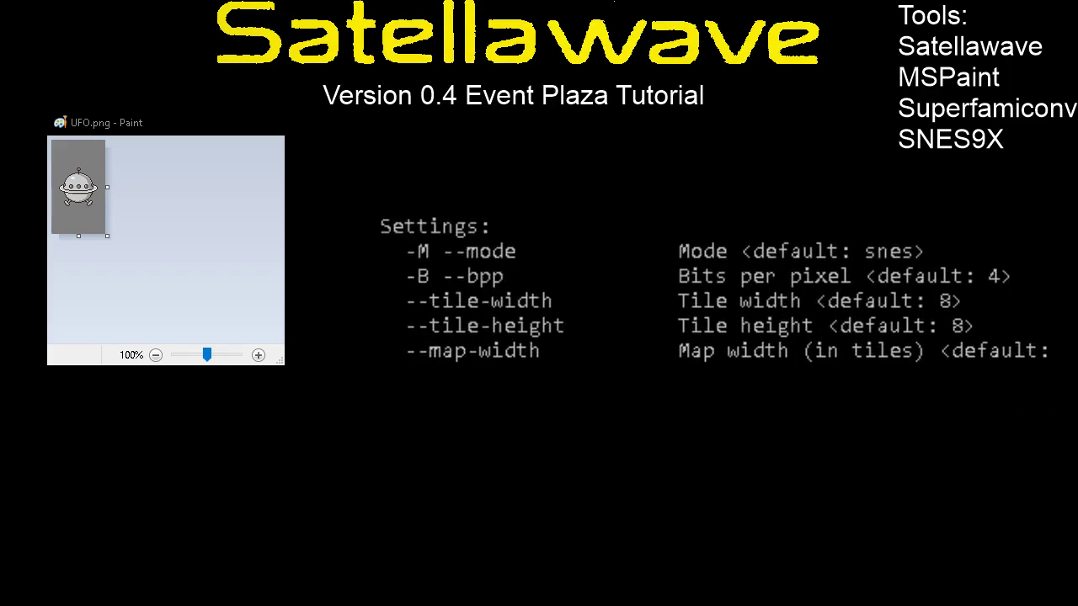
scroll(674, 286, up, 6)
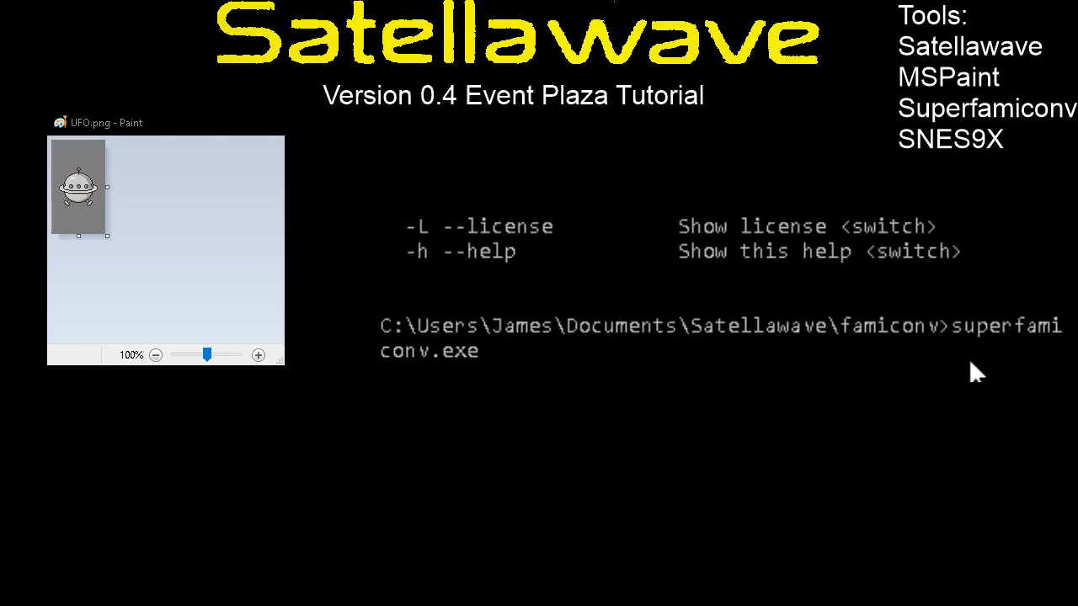
Step: Run superfamiconv.exe -i UFO.png -t UFO.til -p UFO.pal -m UFO.map
text(-i UFO.png)
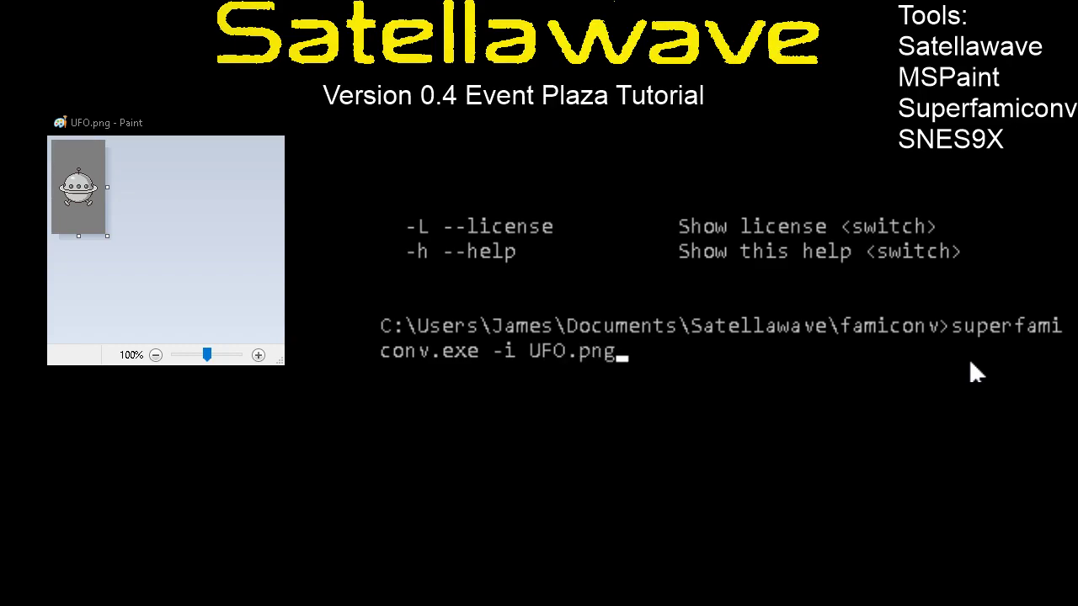
text( -t UFO.til -m)
key(BackSpace)
text(p UFO.pal )
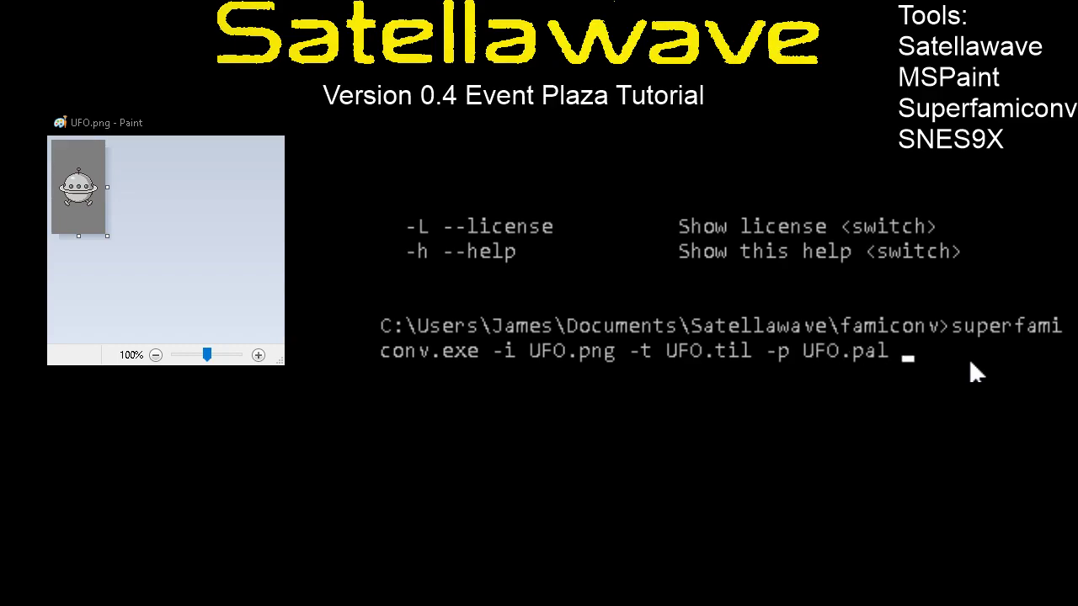
text(m)
key(BackSpace)
text(-m UFOmap)
key(BackSpace)
key(BackSpace)
key(BackSpace)
text(.a)
key(BackSpace)
text(map)
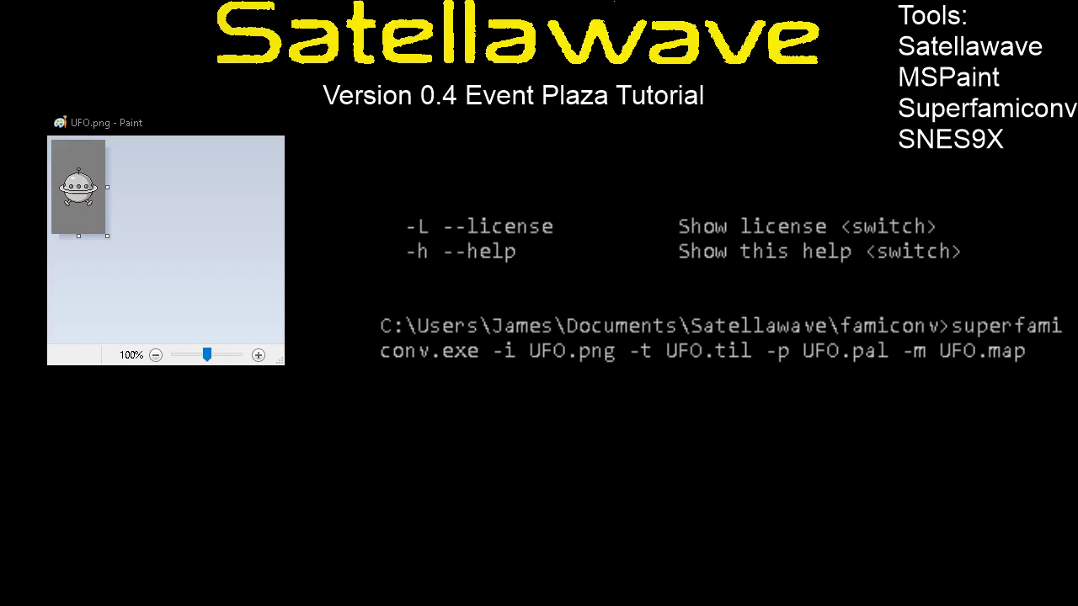
key(Return)
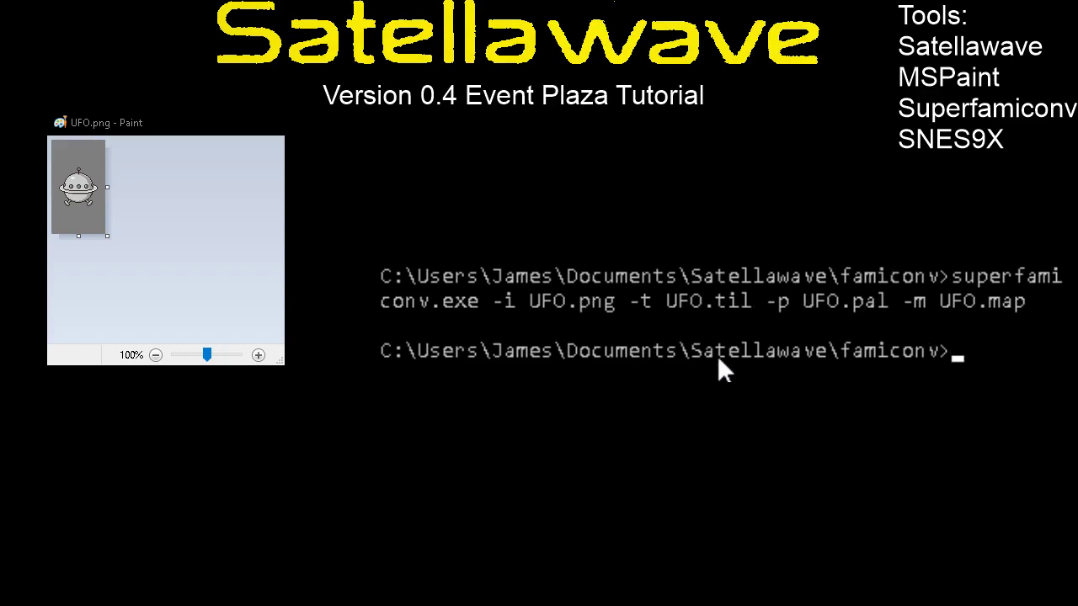